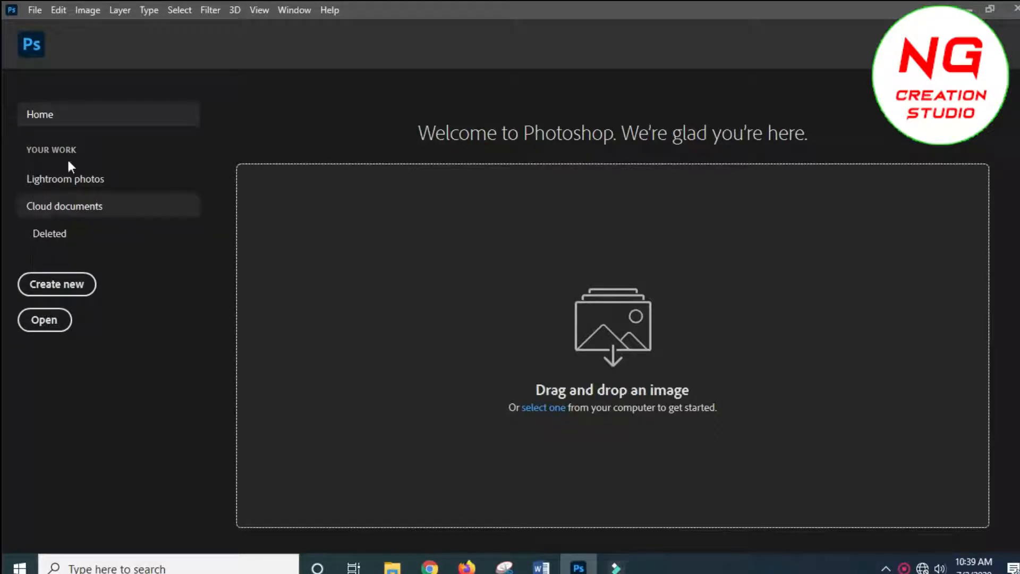
Create a new document 1980 by 1080 pixels at 300 pixels/inch in RGB Color with a white background.
click(76, 285)
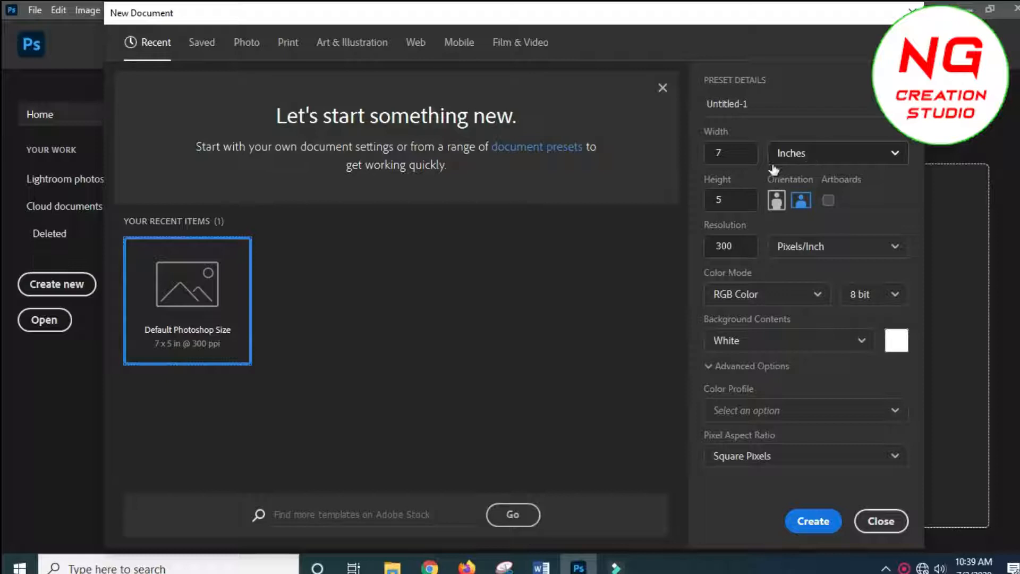
click(807, 156)
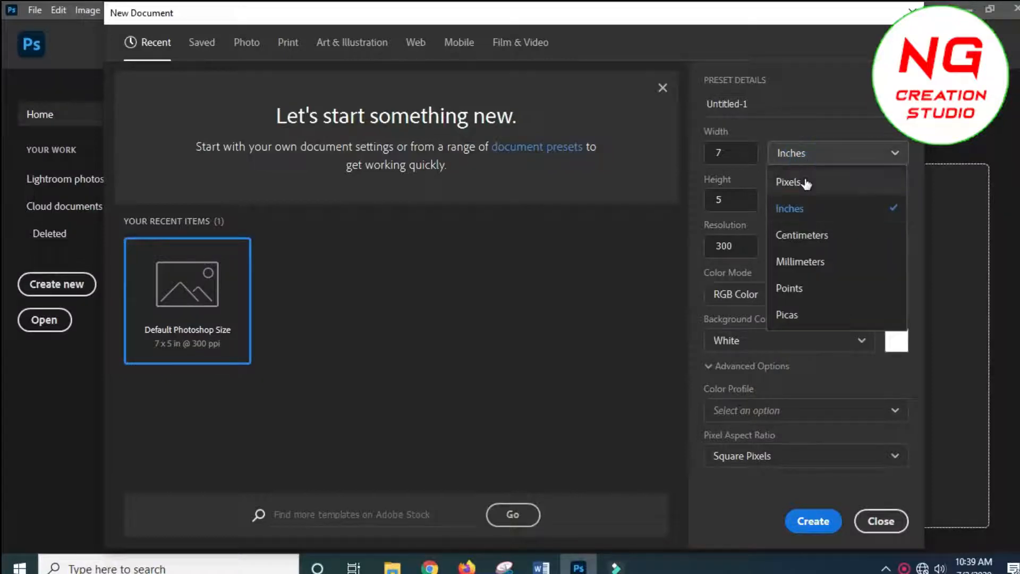
click(806, 178)
drag(755, 152, 703, 153)
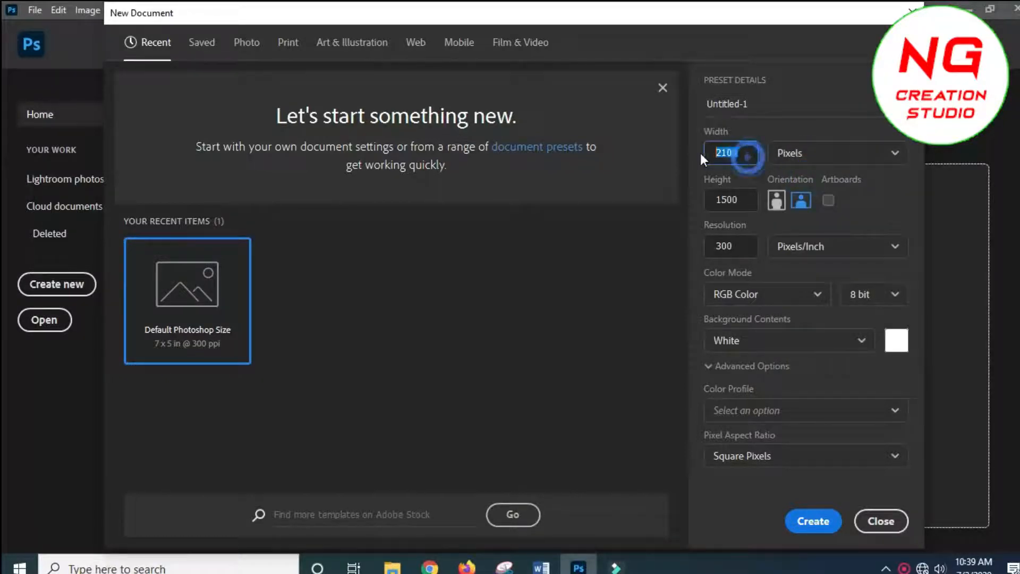
text(198)
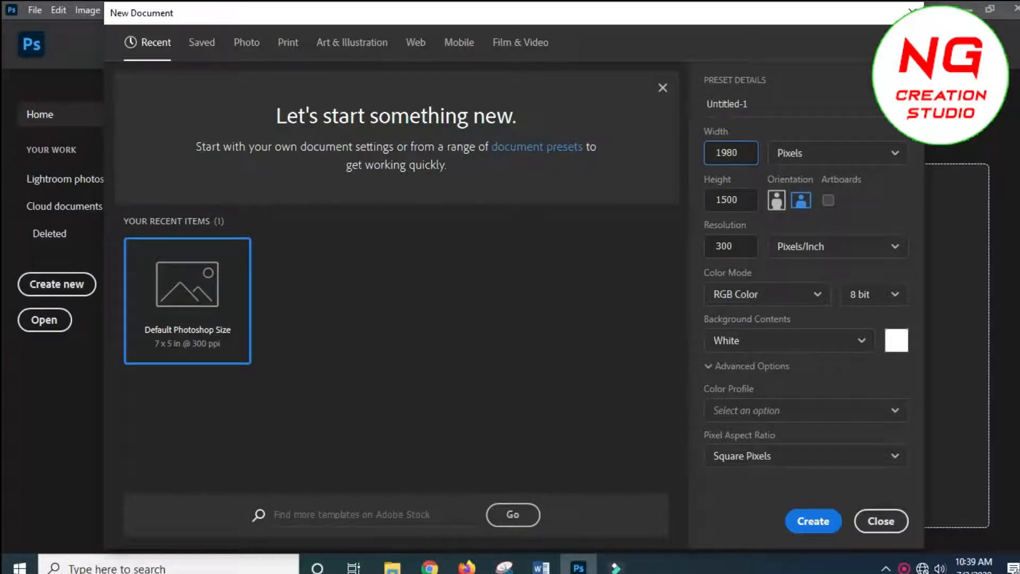
key(Tab)
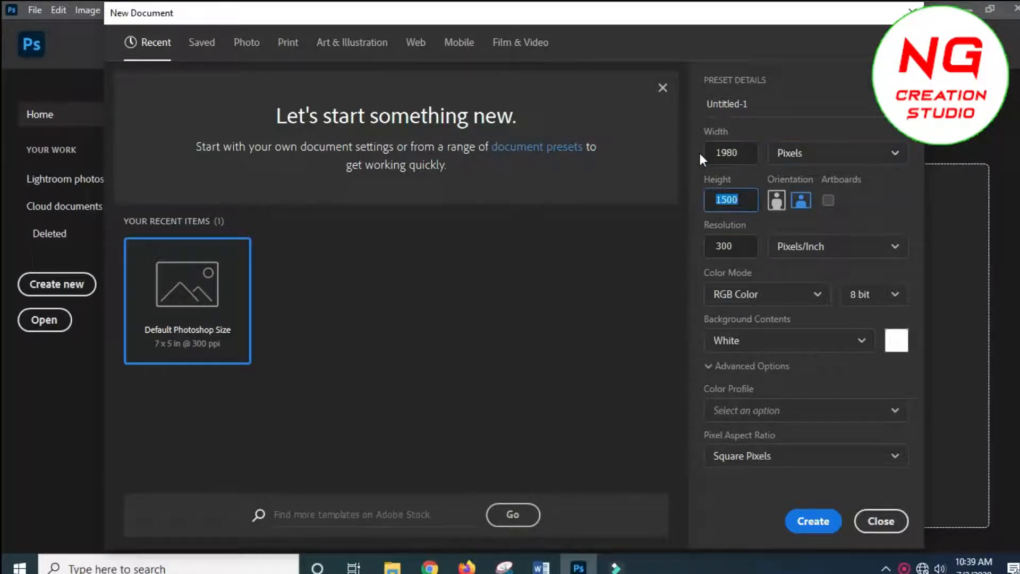
text(1)
click(828, 535)
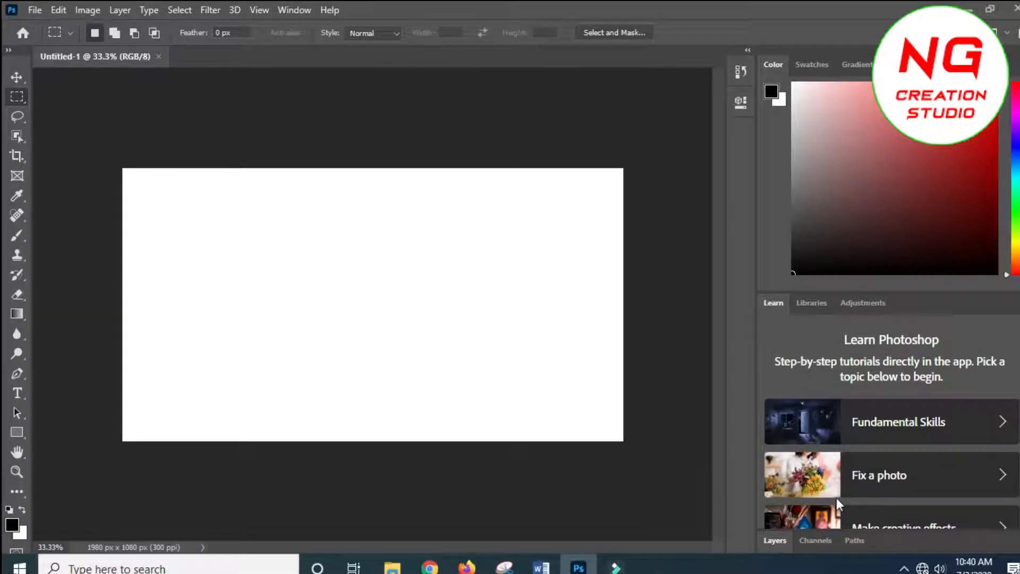
Bring the new document's layer list into view and browse the Learn tutorials above it.
scroll(905, 339, down, 2)
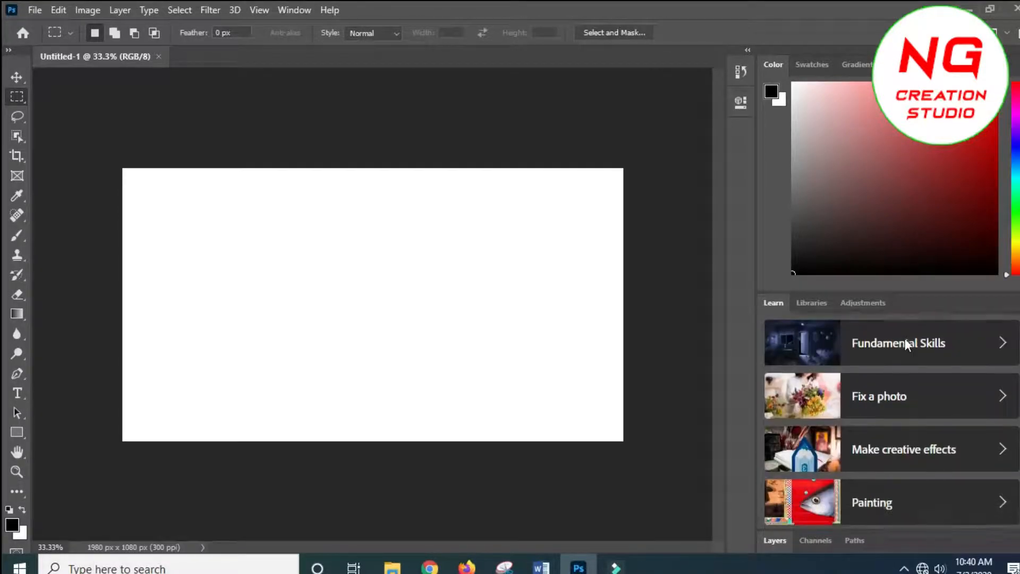
click(788, 540)
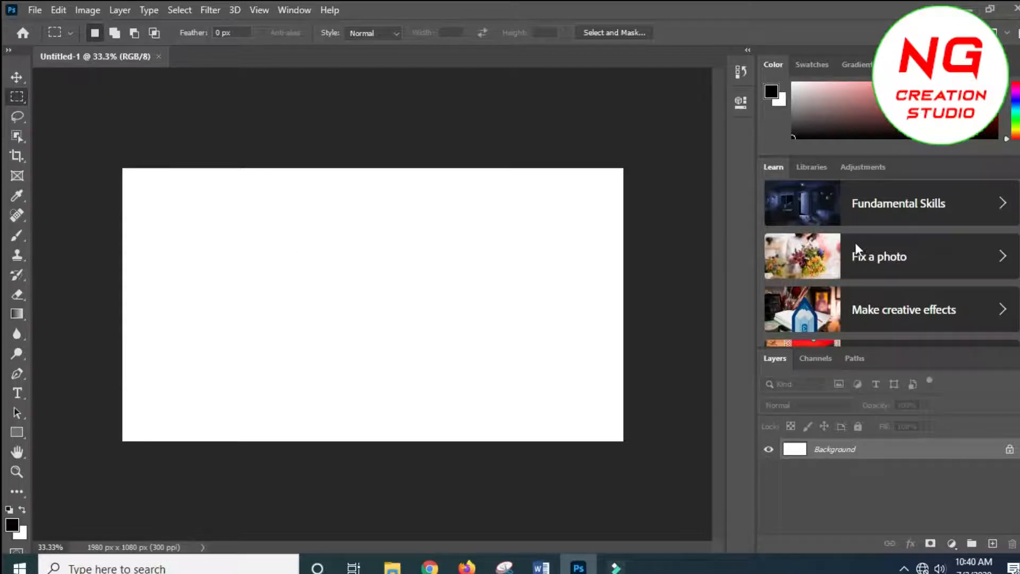
scroll(859, 236, down, 1)
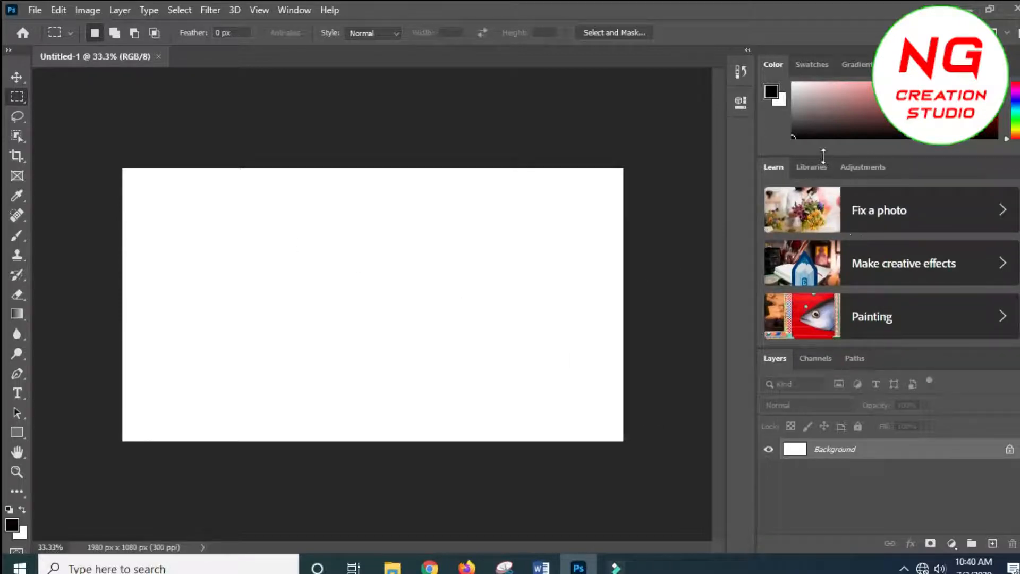
scroll(853, 227, up, 2)
scroll(892, 263, down, 2)
Examine the tool groups from Move through Marquee, Lasso, object selection, Crop and Frame to the Eyedropper.
click(15, 80)
right_click(16, 78)
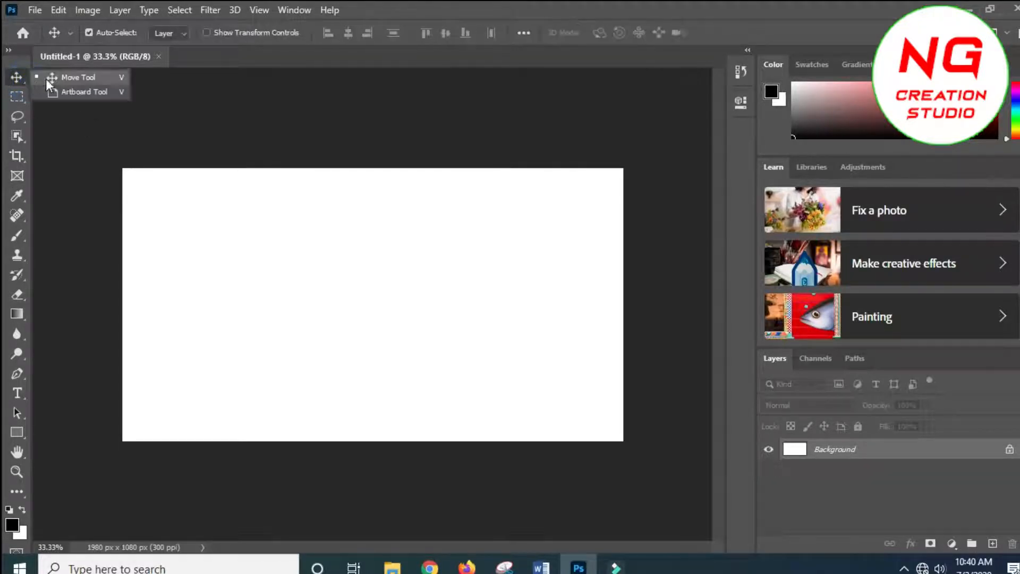
right_click(18, 95)
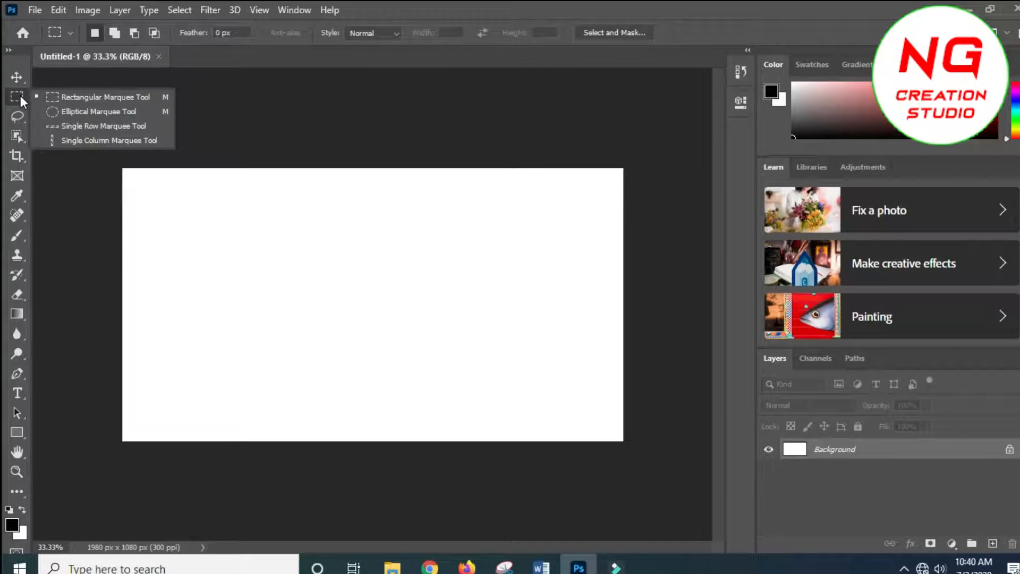
right_click(18, 117)
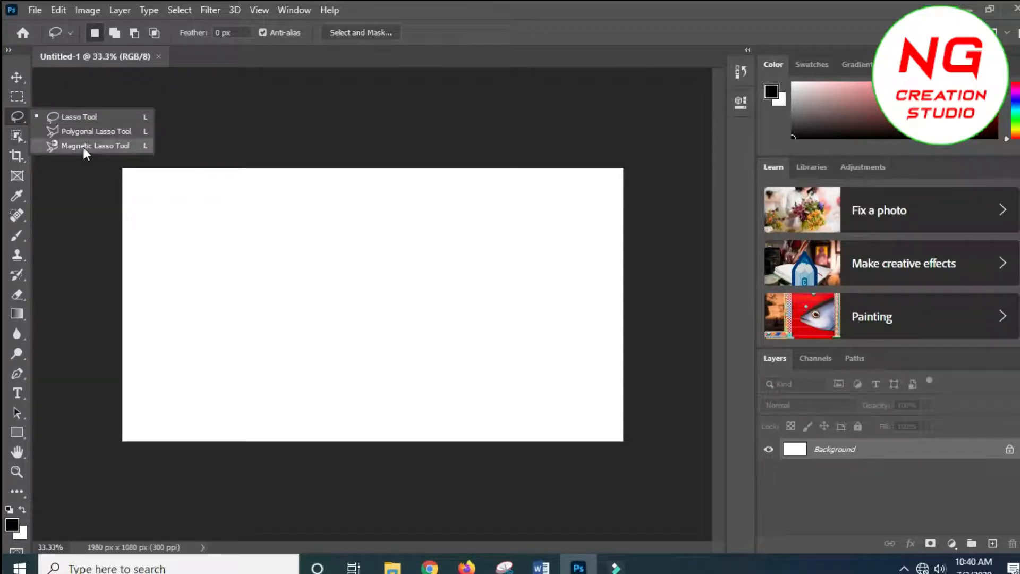
right_click(15, 135)
click(105, 163)
right_click(22, 139)
right_click(22, 156)
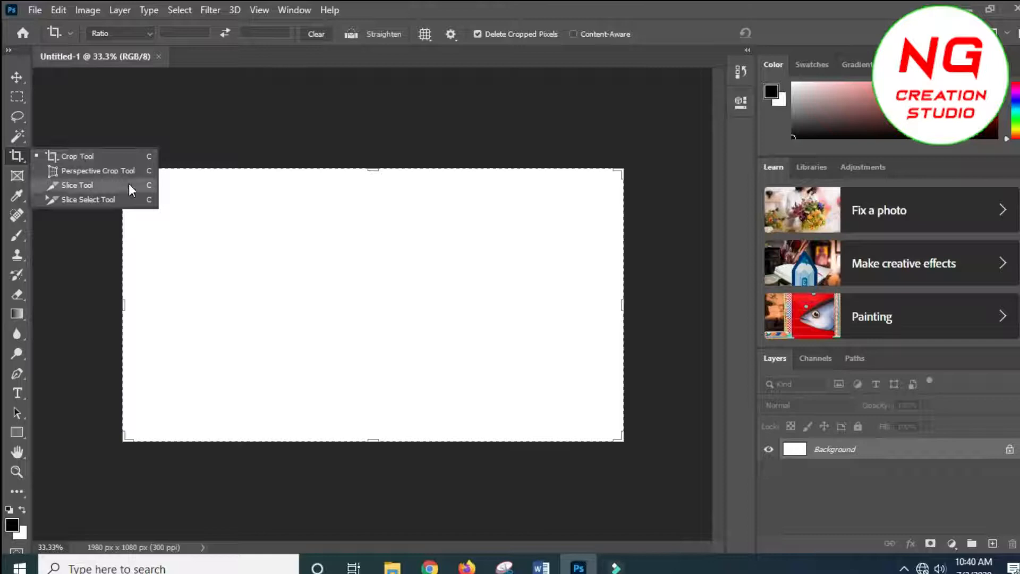
click(17, 180)
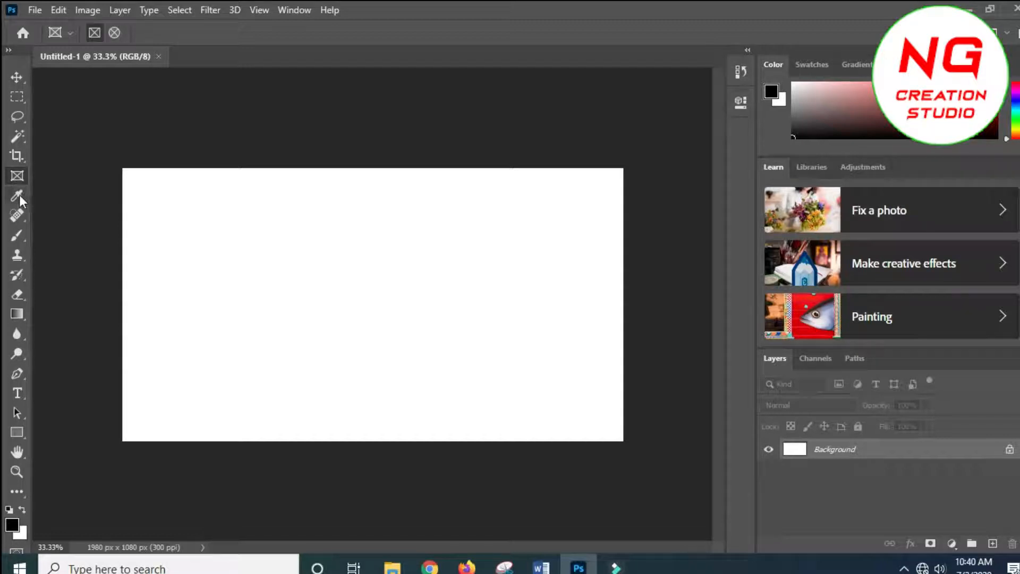
click(20, 195)
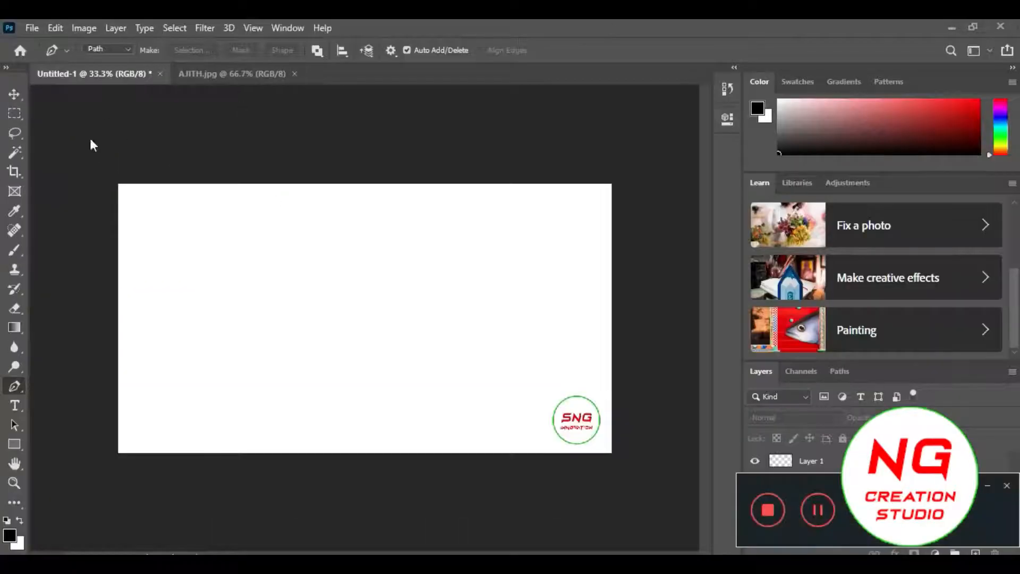
In the couple photo, start a Pen tool path at the lower edge and trace the man's shoulder and collar.
click(232, 73)
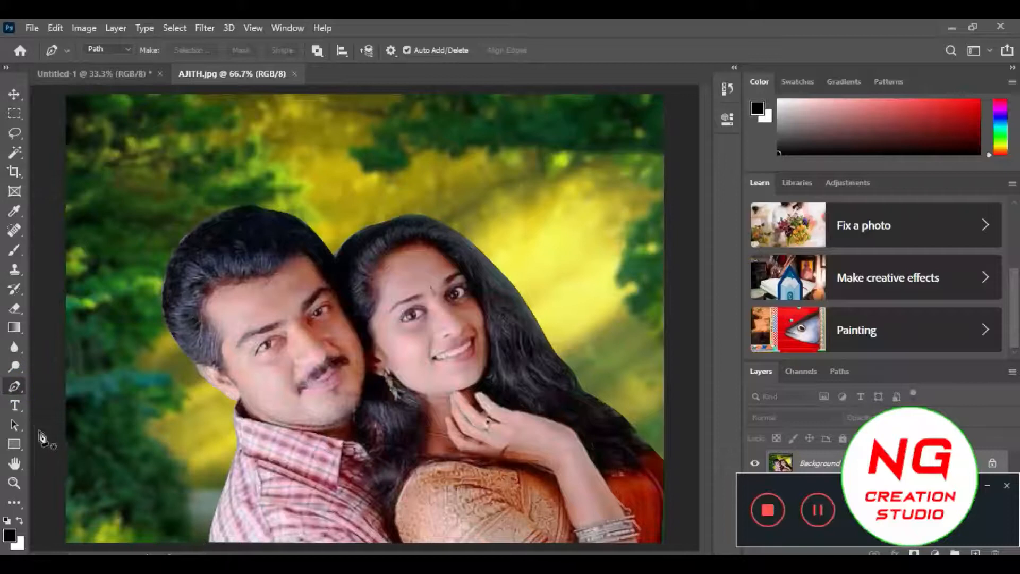
key(ctrl+plus)
key(ctrl+plus)
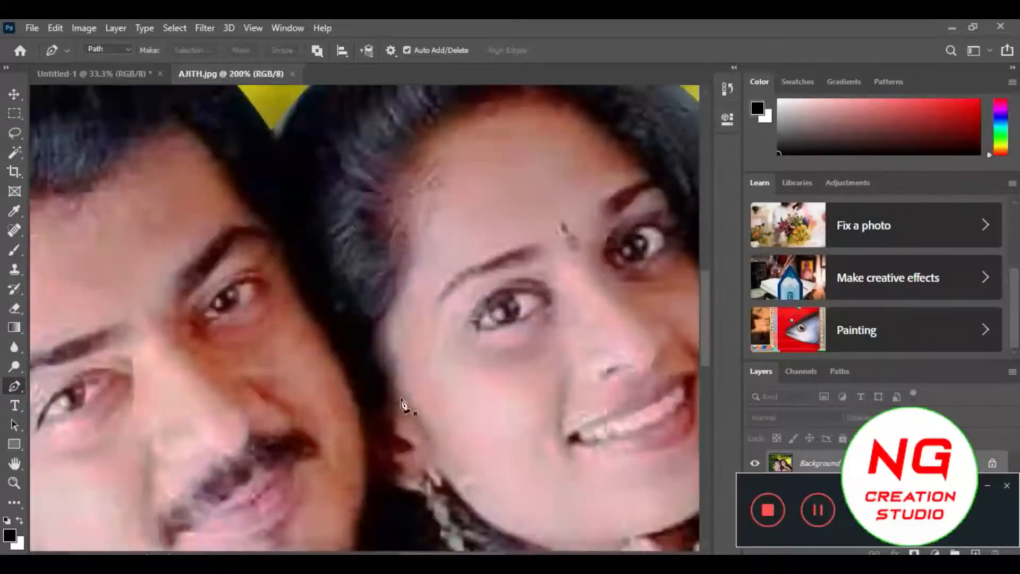
scroll(417, 274, down, 10)
drag(185, 413, 195, 352)
drag(254, 187, 264, 164)
drag(281, 143, 280, 278)
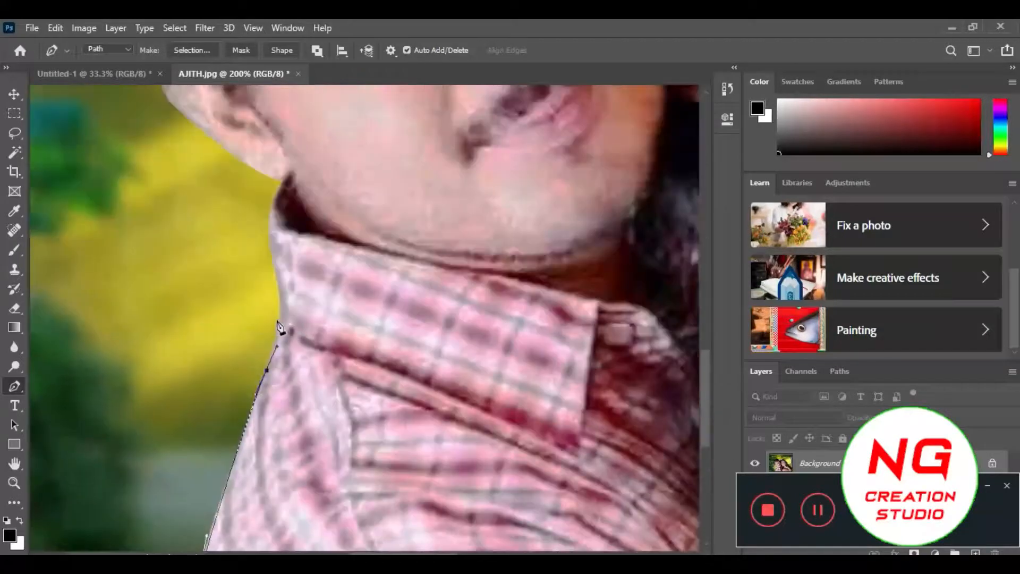
drag(284, 161, 325, 506)
Continue the path around the man's jaw, ear and hair to the point where the two heads meet.
click(289, 428)
click(242, 395)
drag(200, 346, 229, 411)
drag(132, 250, 140, 336)
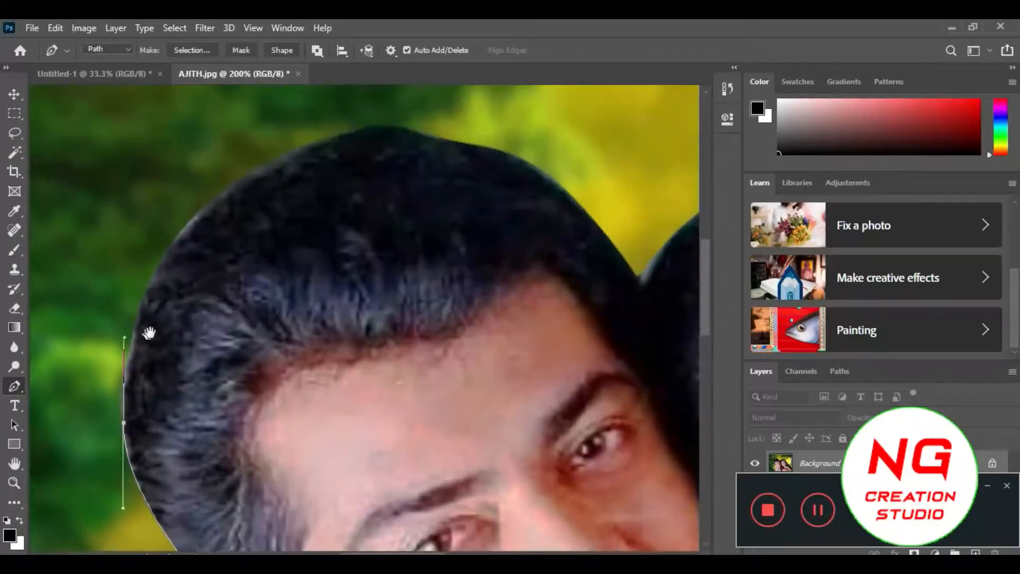
drag(252, 177, 363, 122)
drag(399, 160, 265, 155)
drag(445, 280, 459, 297)
alt+click(446, 281)
click(458, 299)
Trace the path over the crown of the woman's hair, undoing a misplaced anchor point.
drag(483, 253, 87, 304)
drag(315, 249, 362, 224)
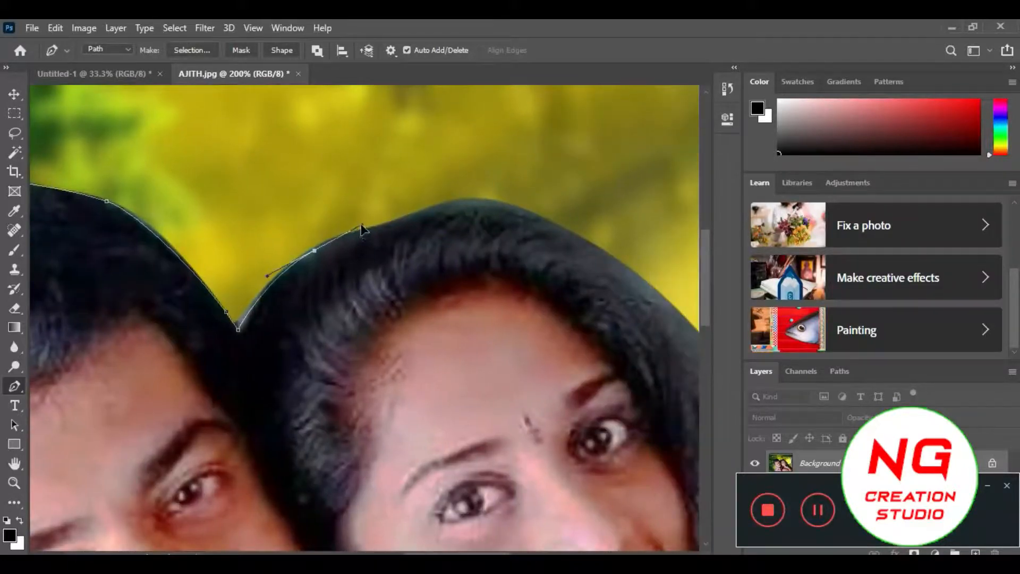
alt+click(315, 249)
drag(357, 238, 387, 224)
key(ctrl+z)
drag(444, 204, 474, 198)
drag(581, 238, 628, 272)
Extend the path down the outer edge of the woman's long hair to her shoulder.
key(space)
drag(635, 280, 359, 180)
drag(527, 351, 581, 441)
key(space)
drag(612, 448, 531, 241)
drag(588, 367, 616, 397)
key(space)
drag(667, 484, 514, 278)
alt+click(436, 161)
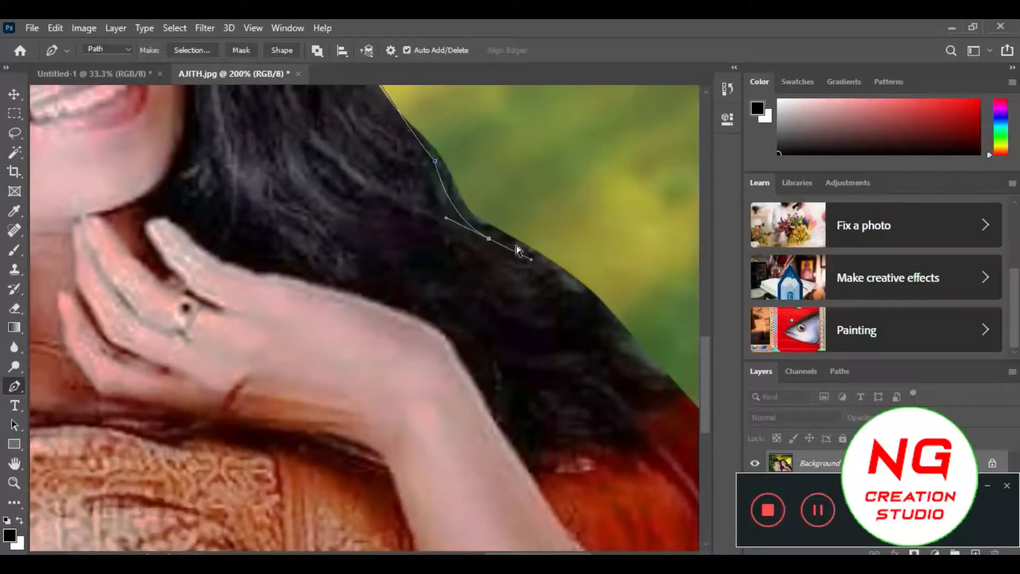
drag(591, 295, 654, 376)
key(space)
drag(661, 420, 576, 249)
Run the path down the photo's side and along its lower edge, closing it at the starting point.
click(629, 228)
click(629, 467)
key(space)
drag(367, 372, 532, 364)
drag(75, 404, 252, 441)
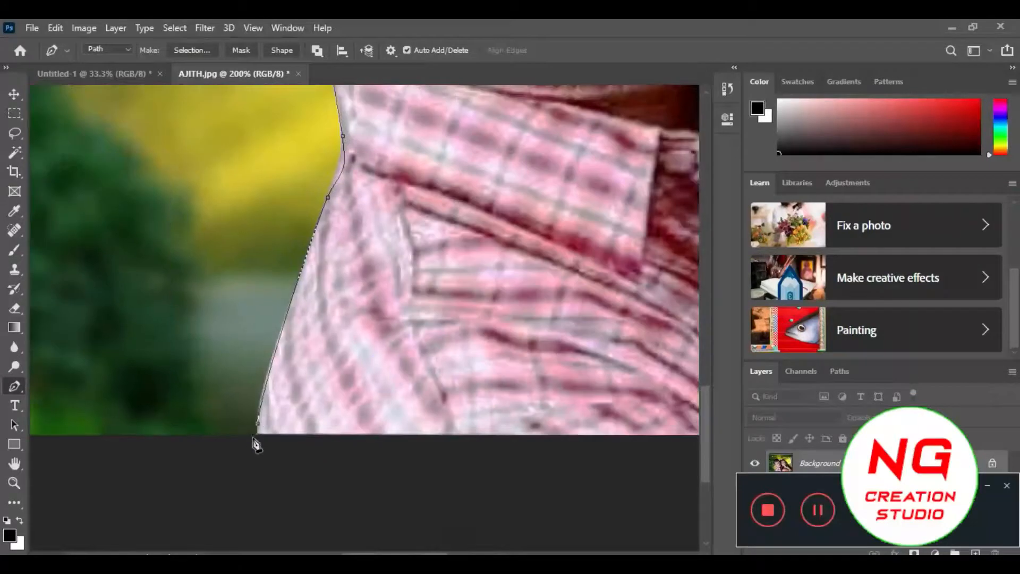
click(258, 427)
Convert the closed path into a new anti-aliased selection with a feather radius of 0 pixels.
right_click(352, 375)
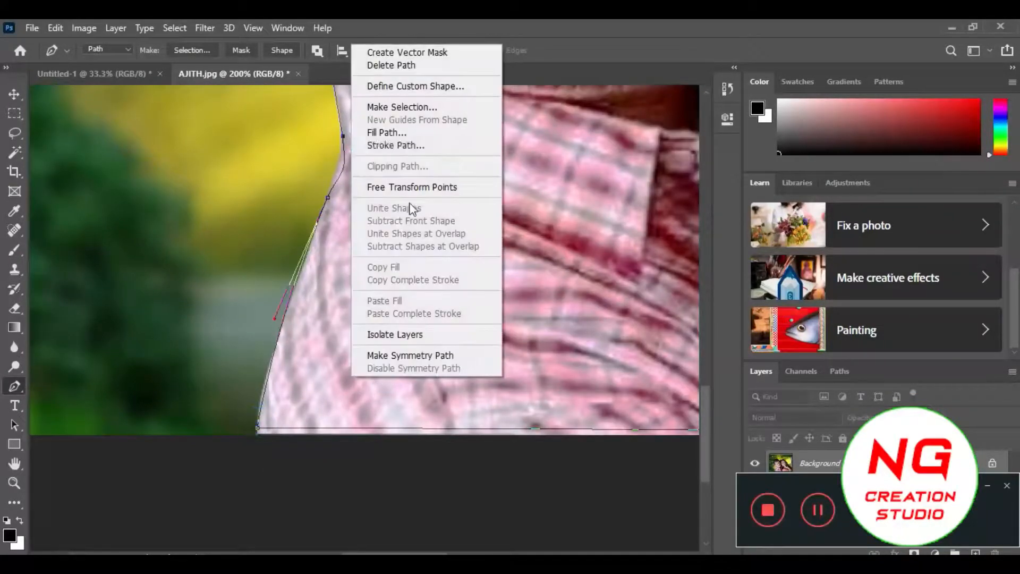
click(414, 108)
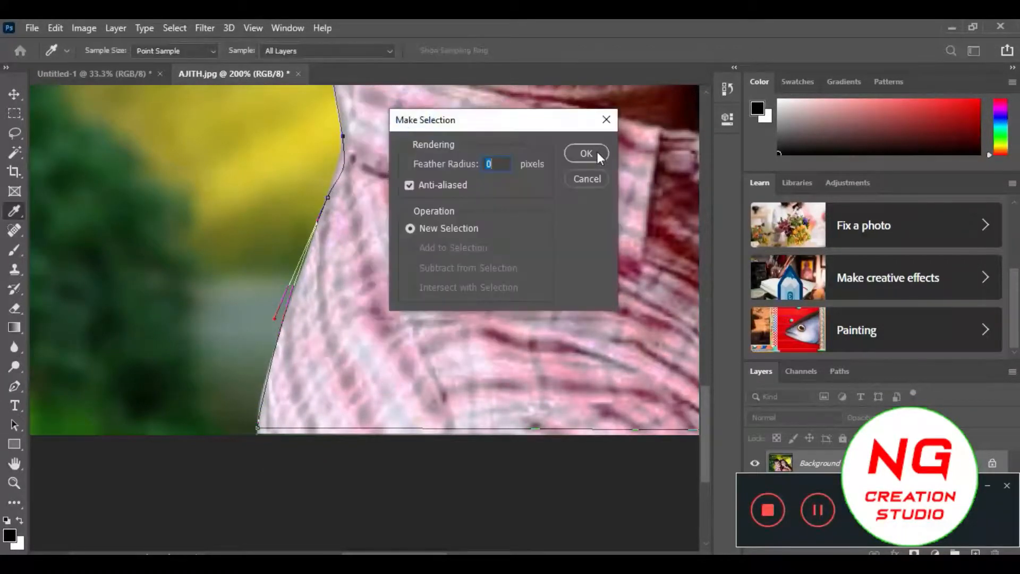
click(598, 152)
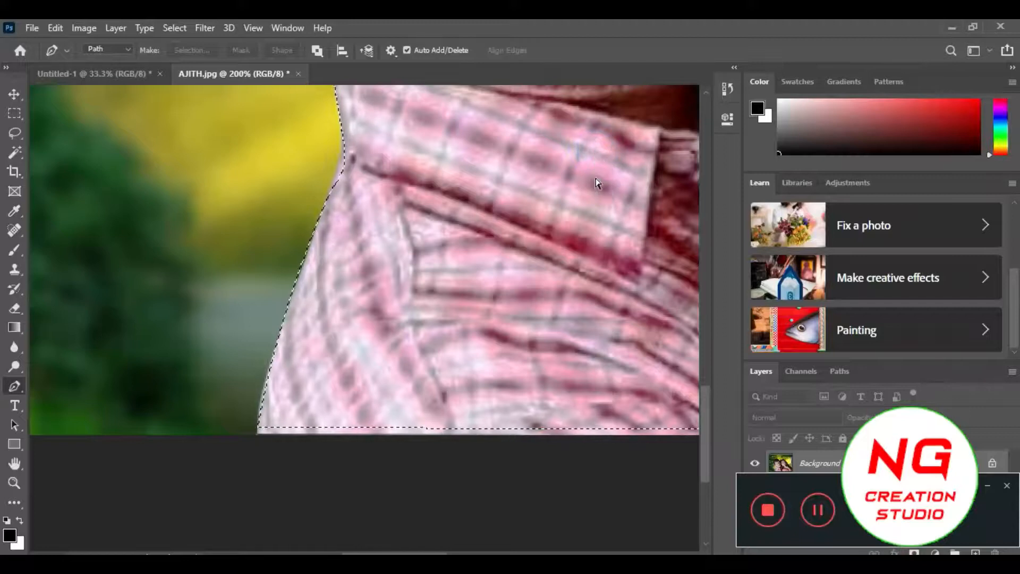
Copy the selected couple onto a new layer and hide the Background layer.
key(ctrl+minus)
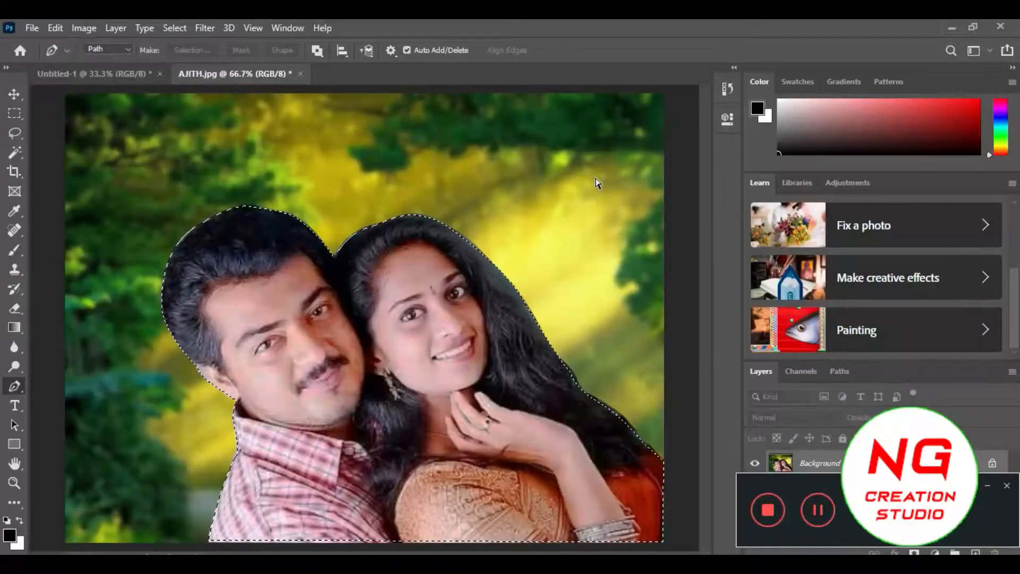
key(ctrl+j)
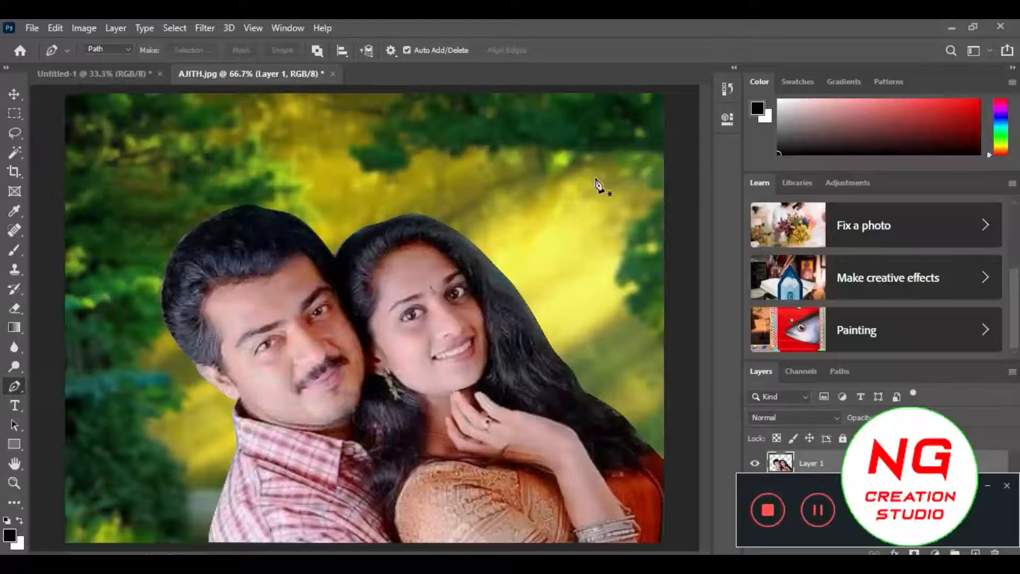
click(987, 487)
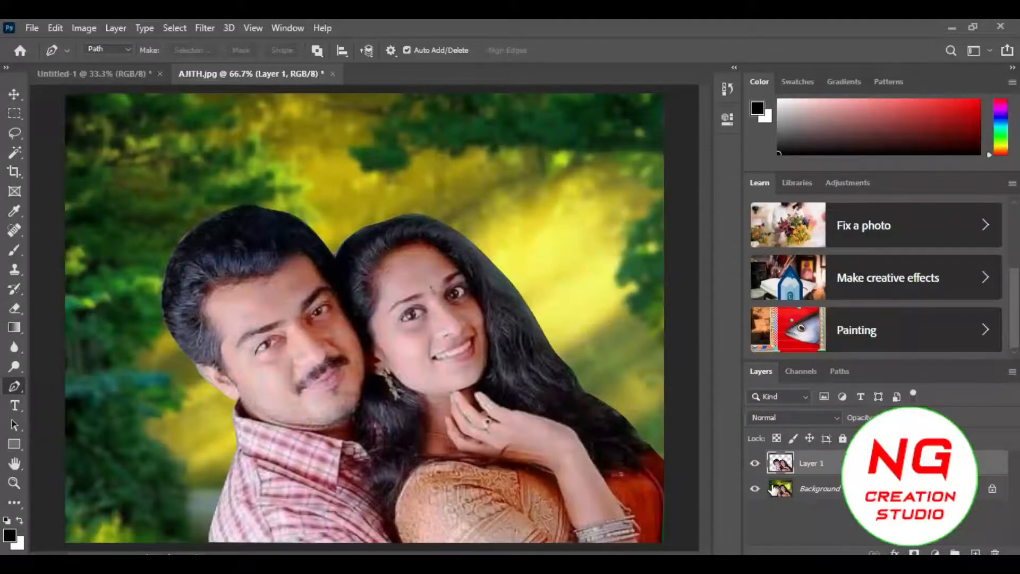
click(755, 489)
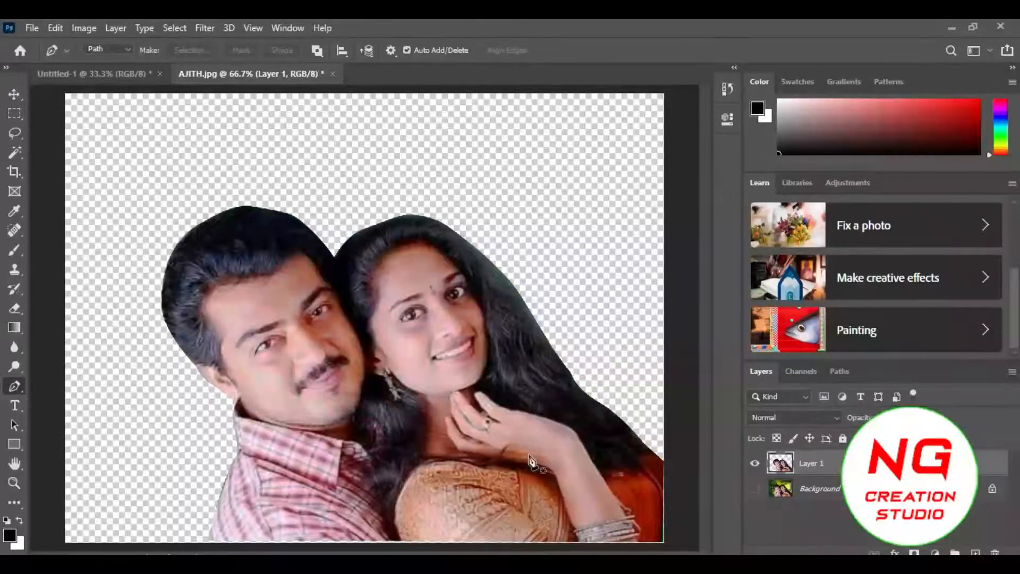
Move the cut-out couple from Layer 1 into the Untitled-1 document and place it along the canvas's lower edge.
click(12, 95)
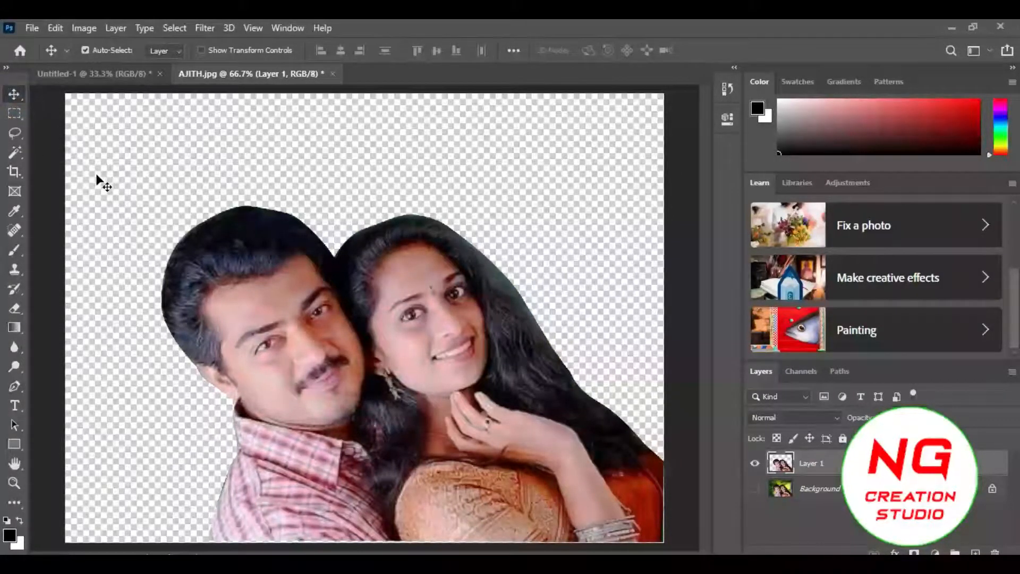
key(ctrl)
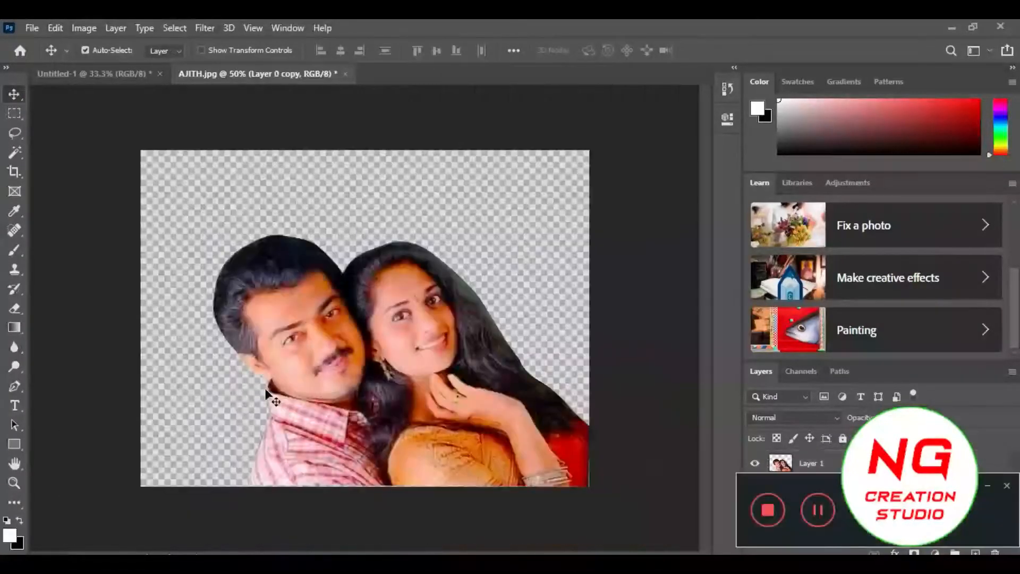
click(987, 486)
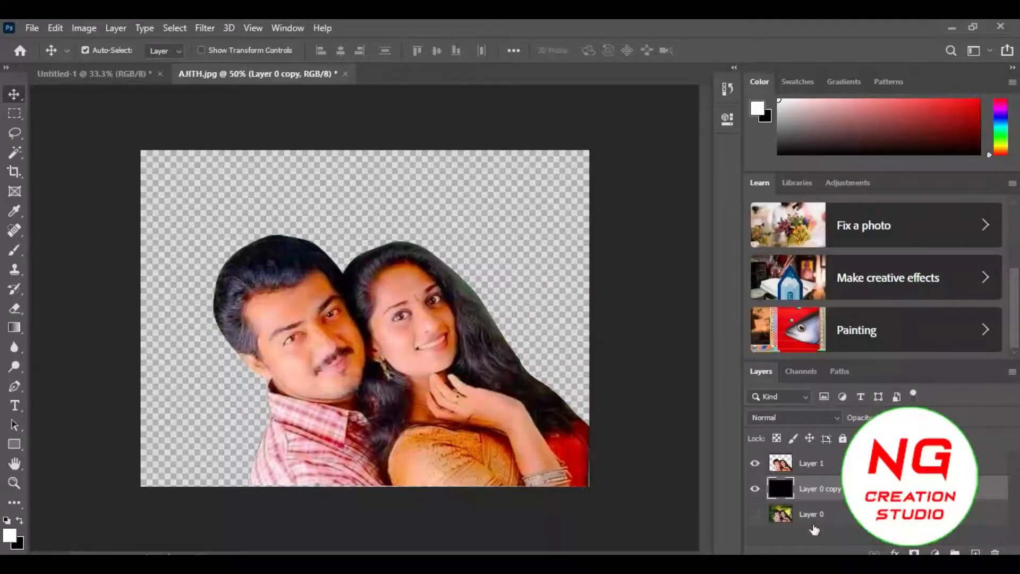
click(835, 466)
drag(243, 274, 281, 234)
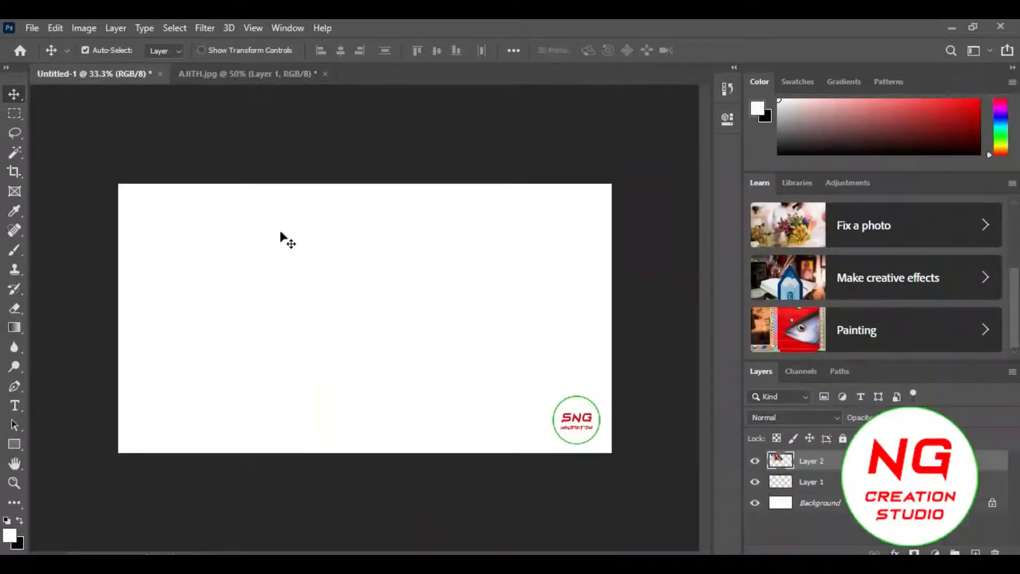
drag(326, 282, 430, 403)
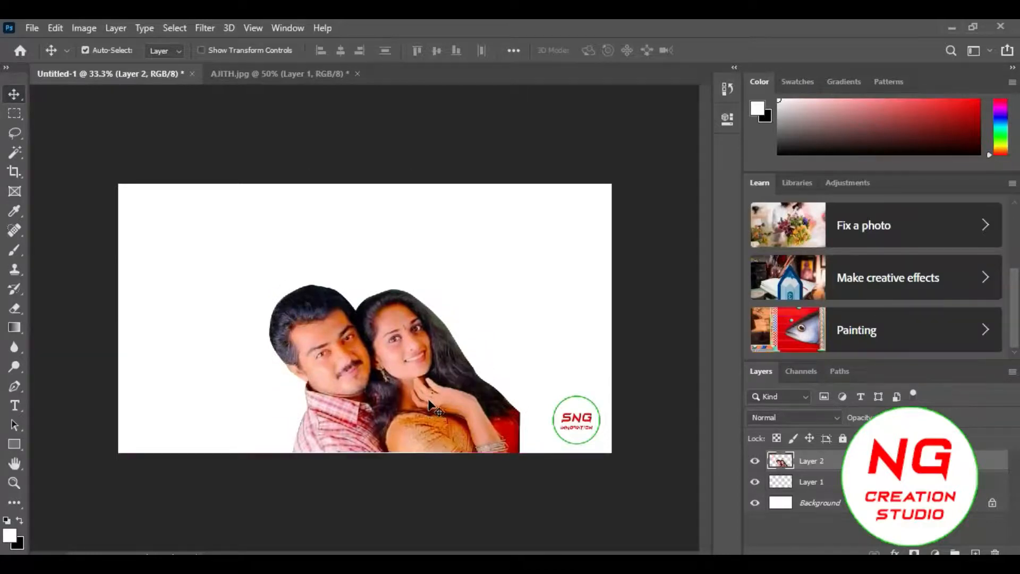
Enlarge the cut-out couple proportionally to about 141%, keeping it on the canvas's lower edge, and nudge it about 20 px to the right.
key(ctrl+t)
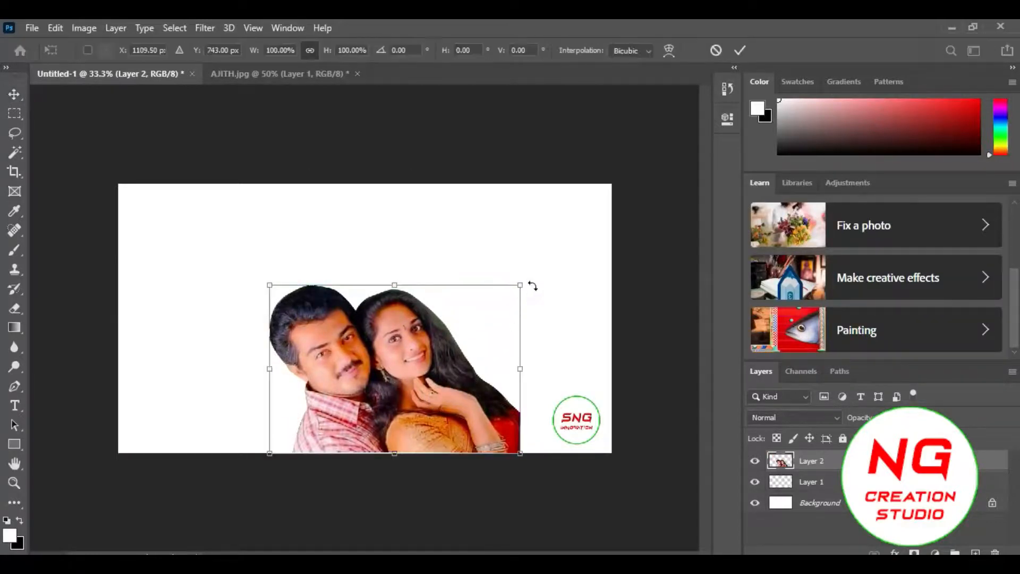
drag(518, 285, 609, 204)
drag(503, 286, 492, 287)
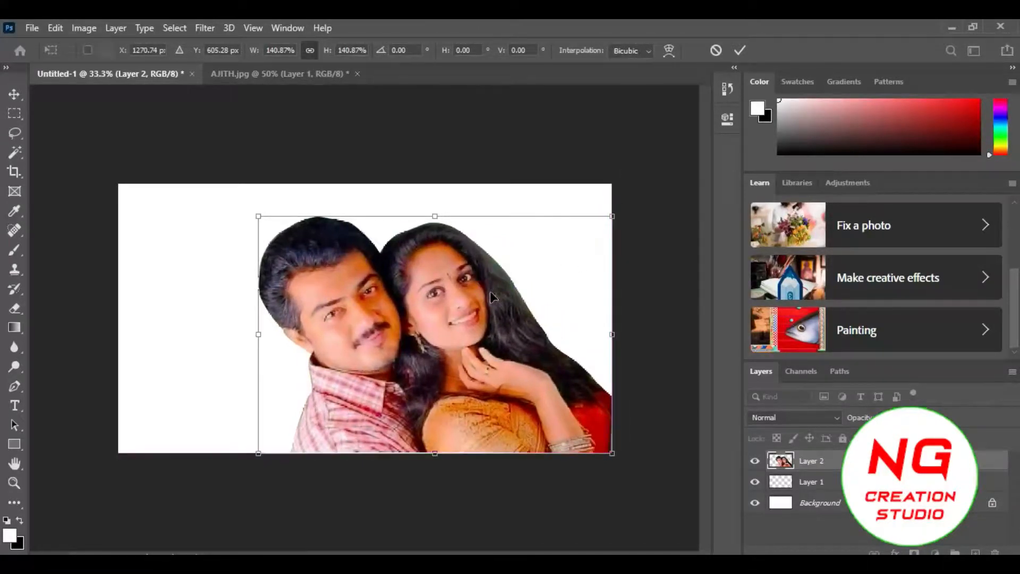
key(Return)
key(shift+Right)
key(shift+Right)
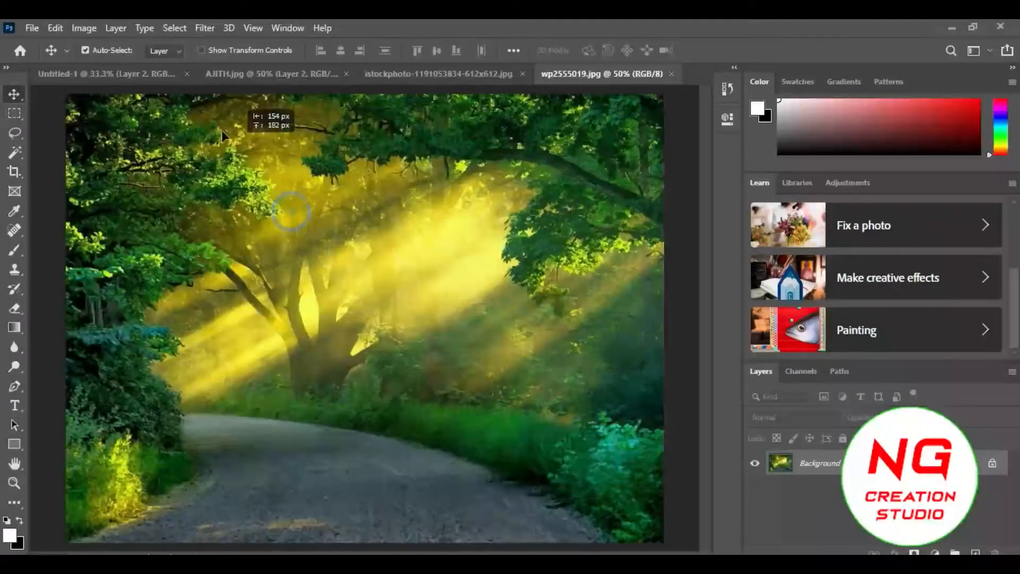
Bring the forest road photo from wp2555019.jpg into Untitled-1 and scale it proportionally to about 126% so it covers the whole canvas.
click(133, 76)
drag(217, 165, 419, 368)
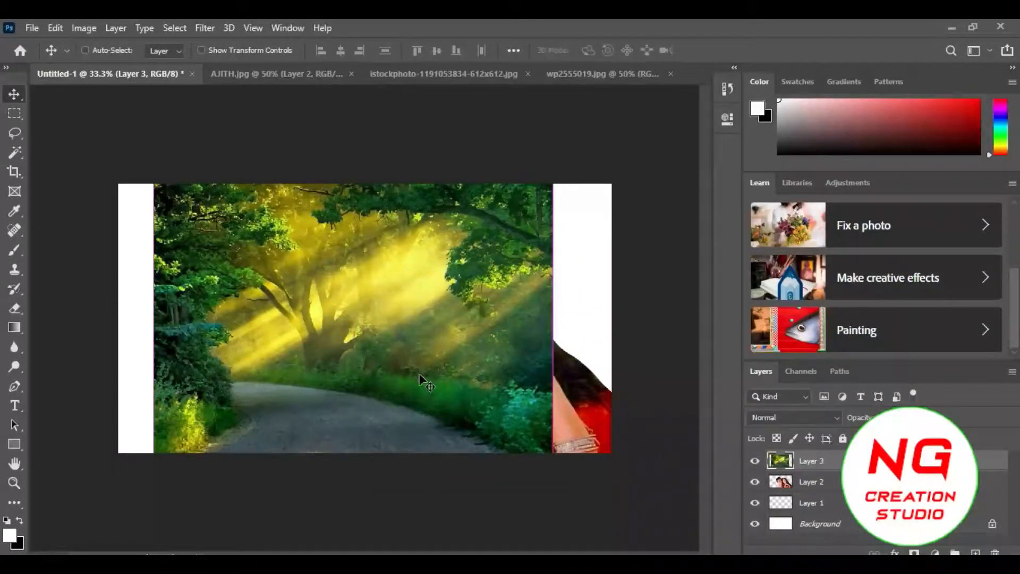
key(ctrl+t)
drag(556, 170, 607, 128)
drag(558, 264, 515, 278)
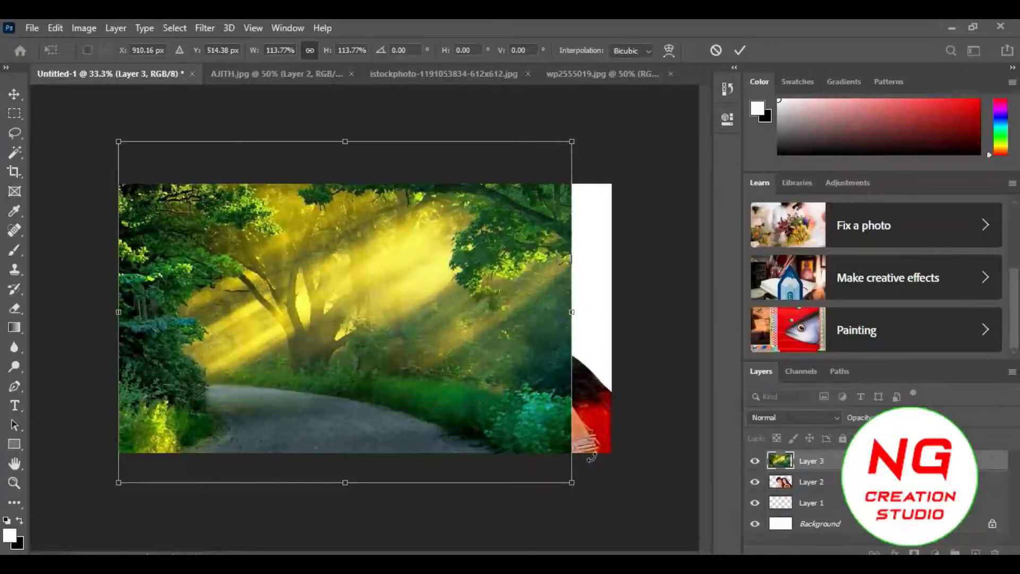
drag(573, 480, 636, 498)
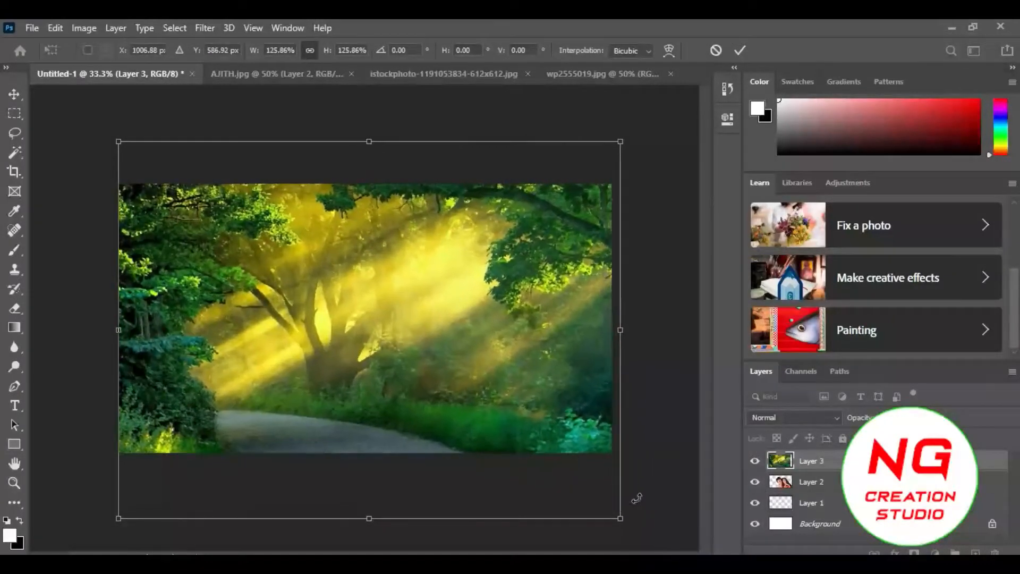
key(Return)
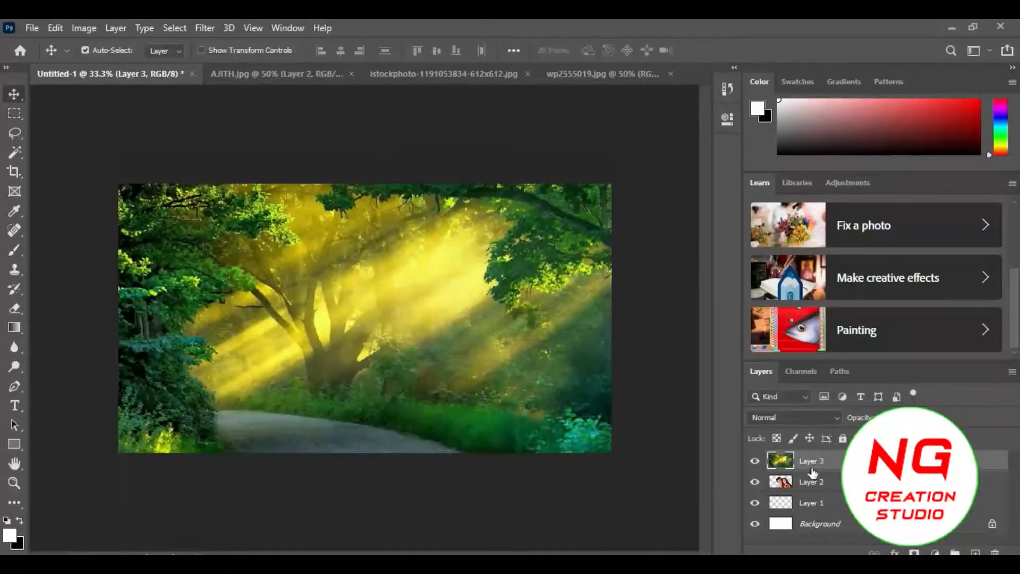
Reorder the layers so the couple on Layer 2 is uppermost, with Layer 1 beneath it and the forest on Layer 3 below that.
drag(818, 466, 822, 491)
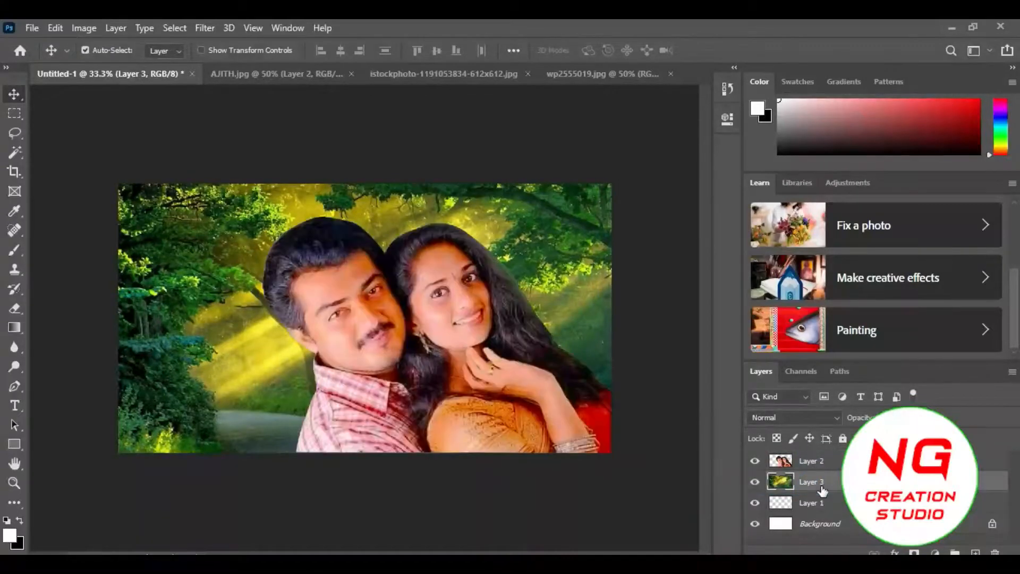
click(483, 366)
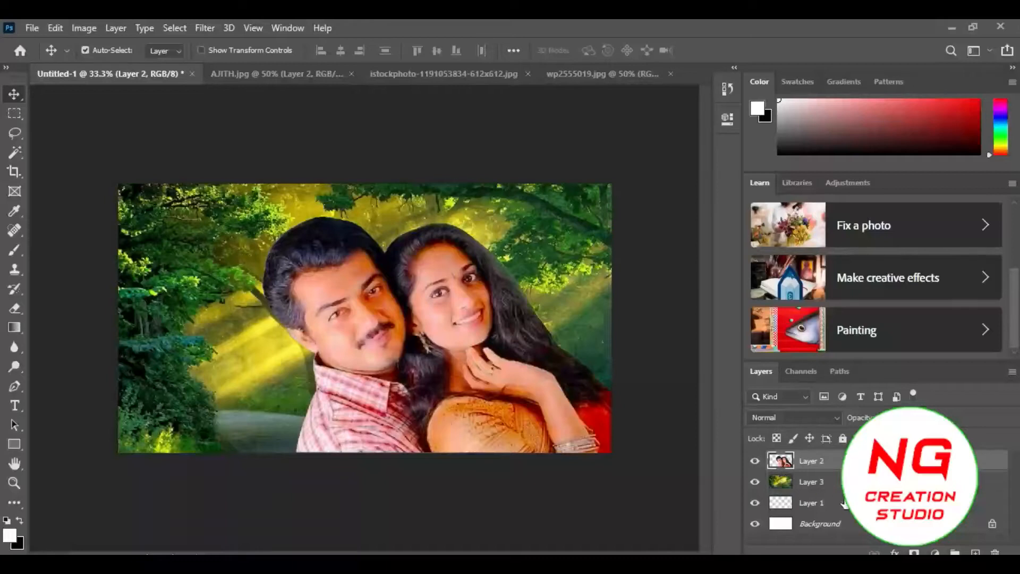
drag(835, 503, 822, 470)
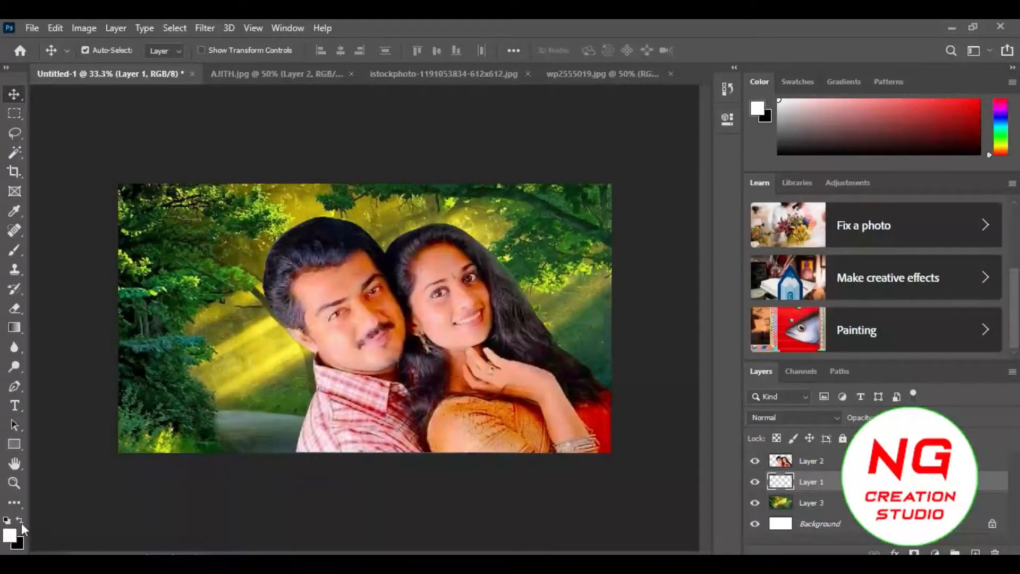
With Layer 2 temporarily hidden, fill Layer 1 with the black background colour and lower its opacity to darken the forest moderately.
click(755, 462)
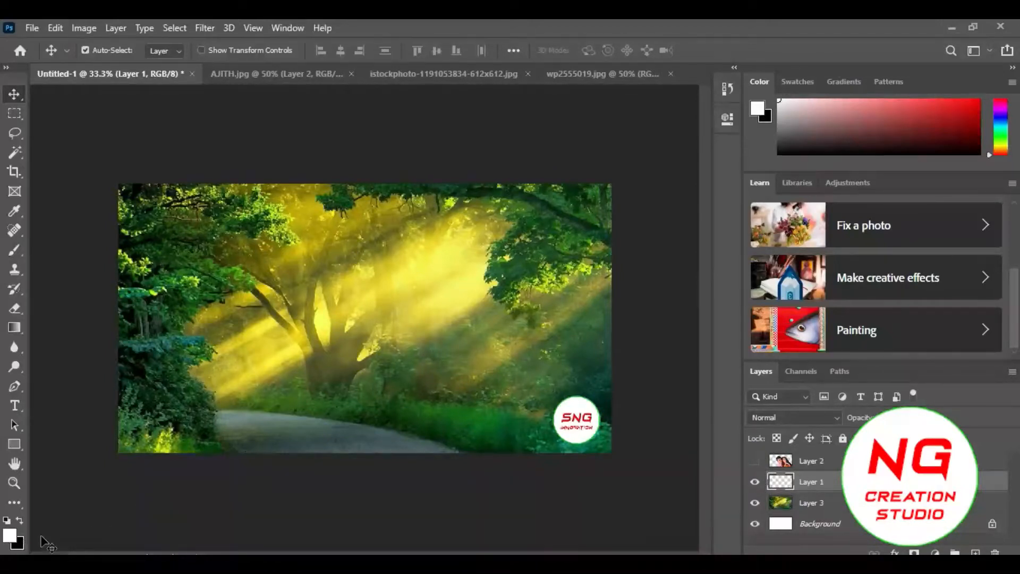
key(ctrl+BackSpace)
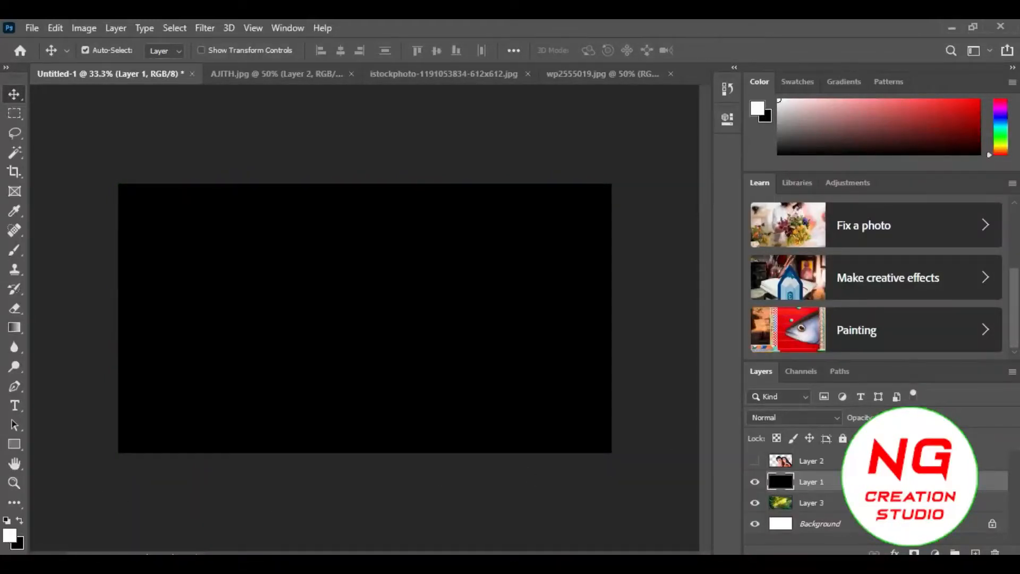
drag(913, 435, 869, 434)
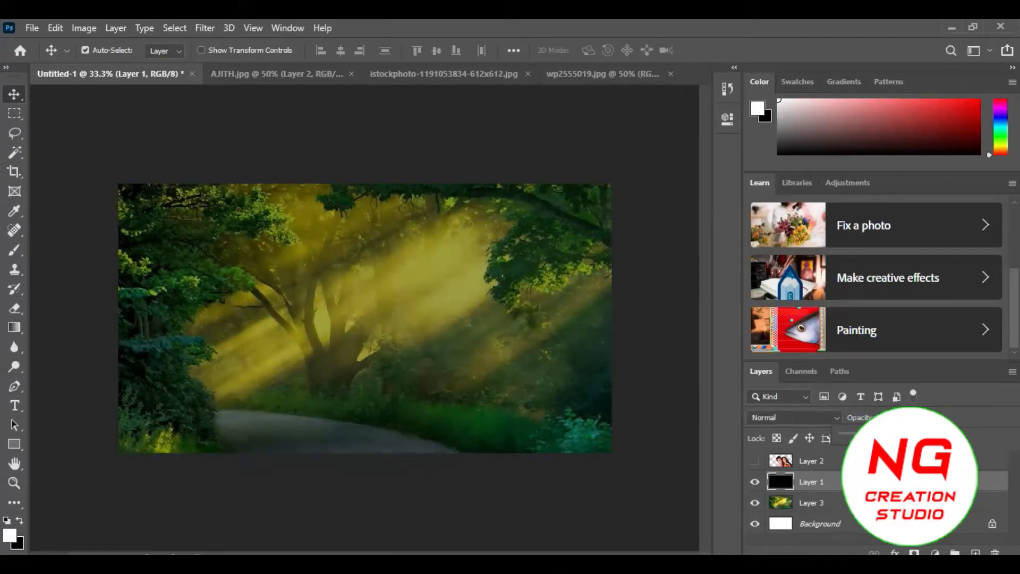
click(755, 461)
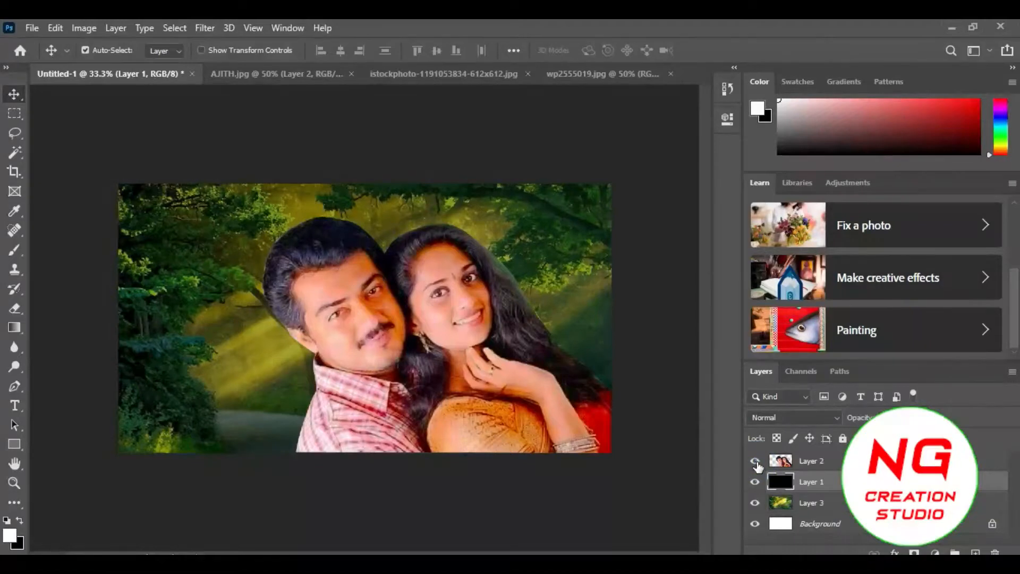